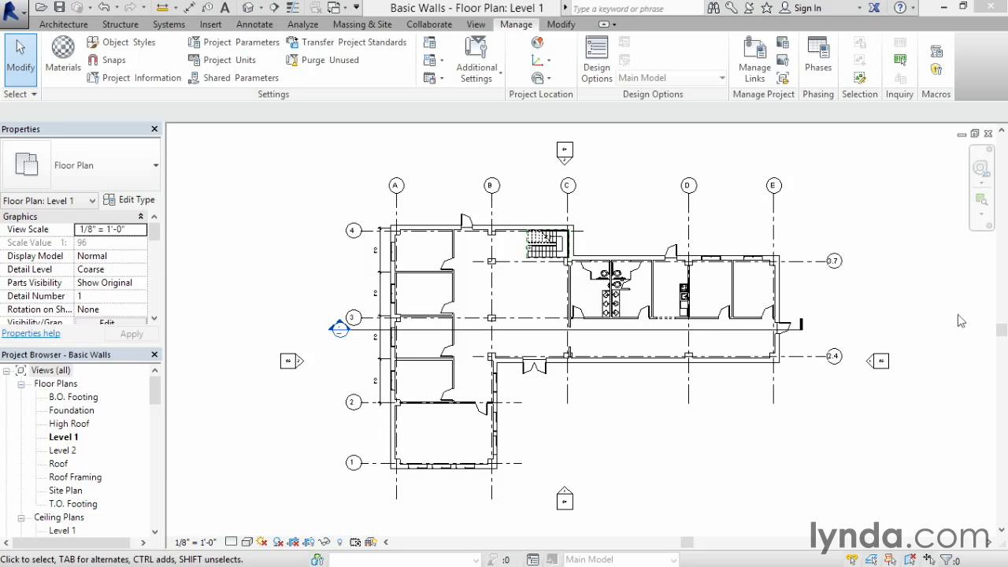
Step: Open the type properties of the partition wall between the two restrooms, with the preview shown
click(982, 201)
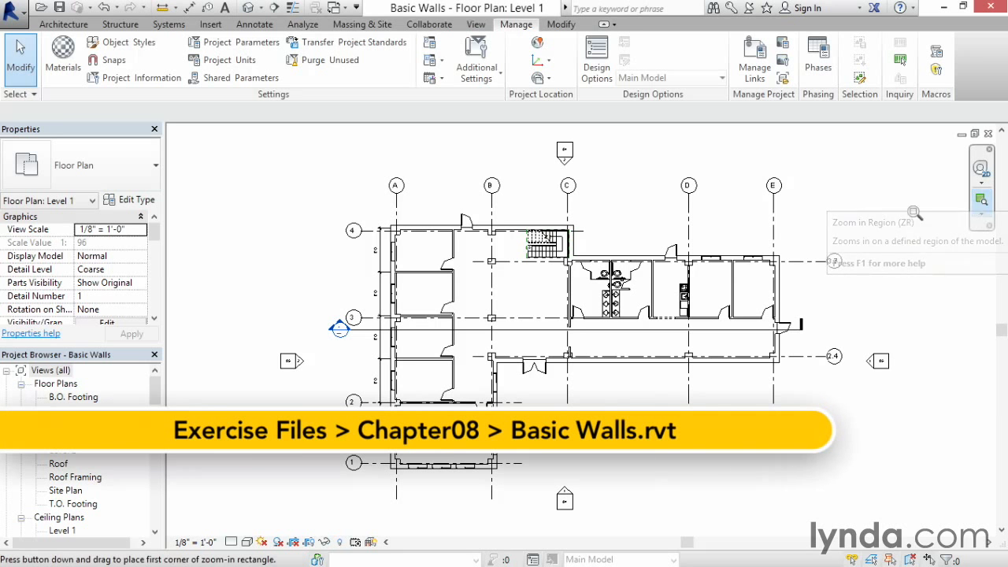
drag(540, 237, 679, 364)
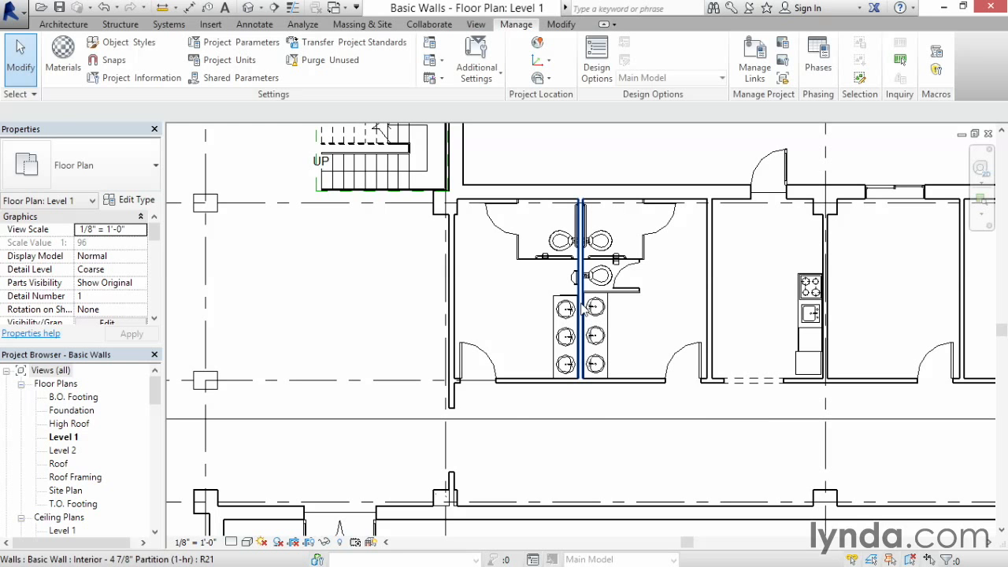
click(582, 308)
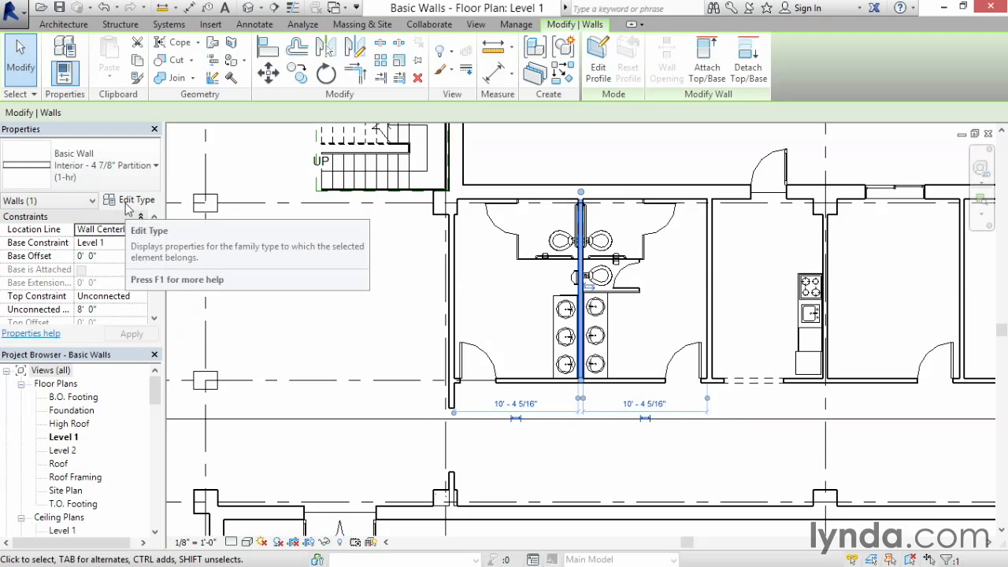
click(127, 203)
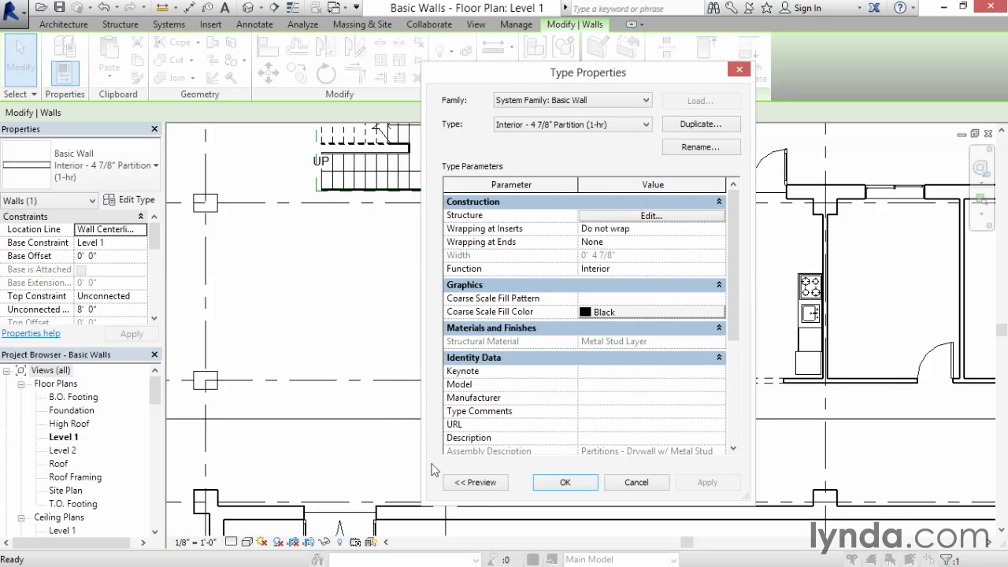
click(502, 487)
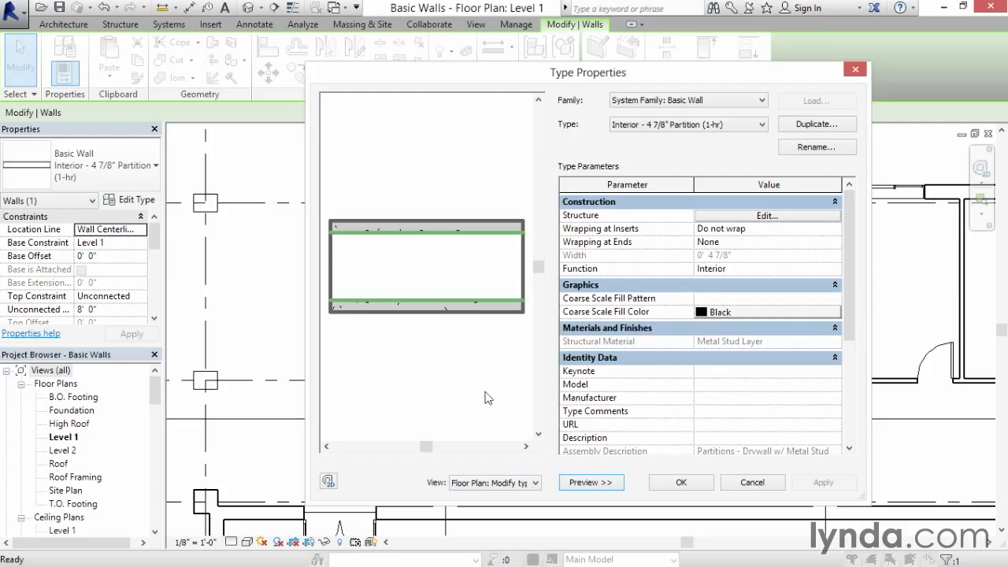
Step: Try setting the wall type's structure layer thickness to 2' and accepting the warnings, then undo the change
click(793, 223)
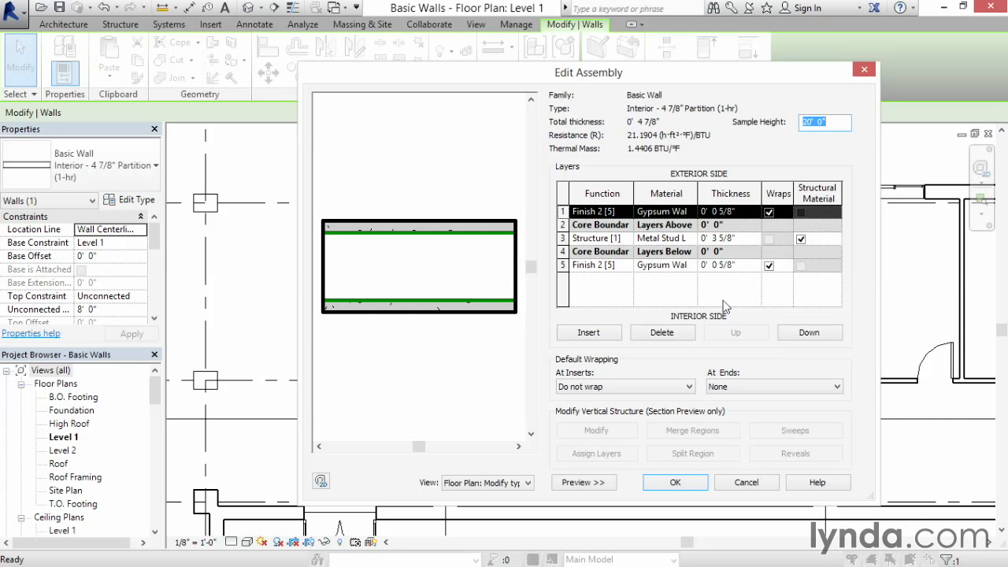
click(744, 238)
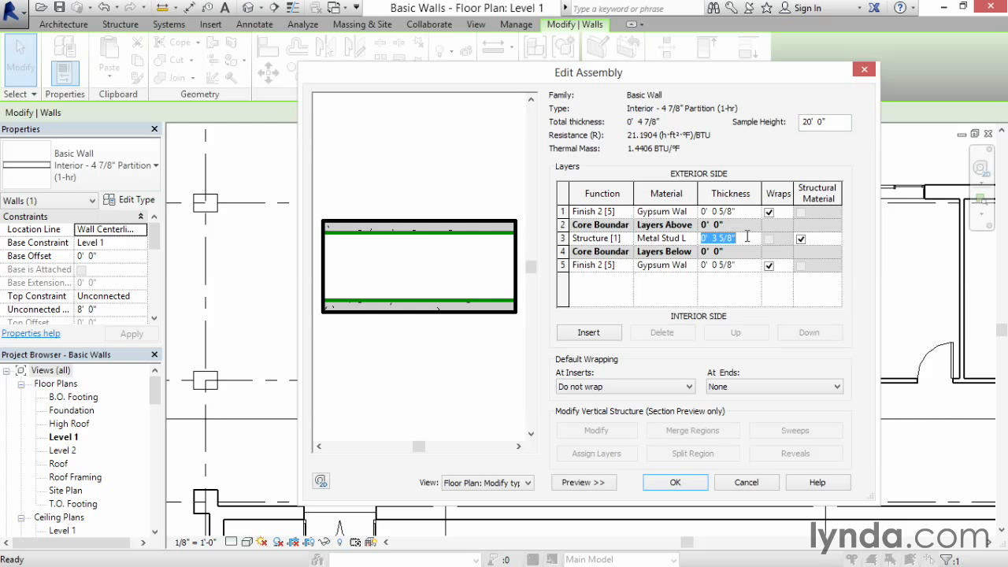
text(2')
key(Tab)
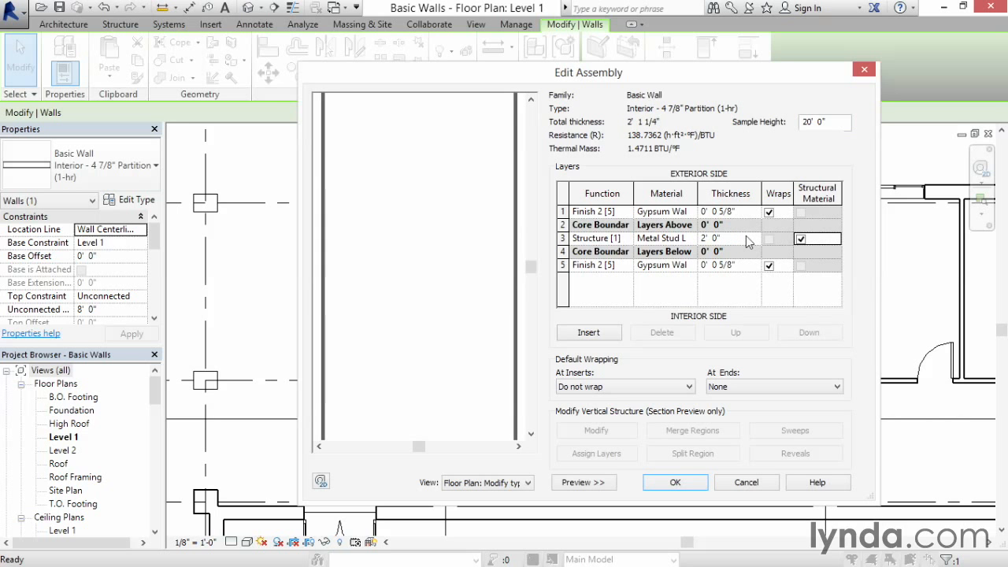
click(676, 484)
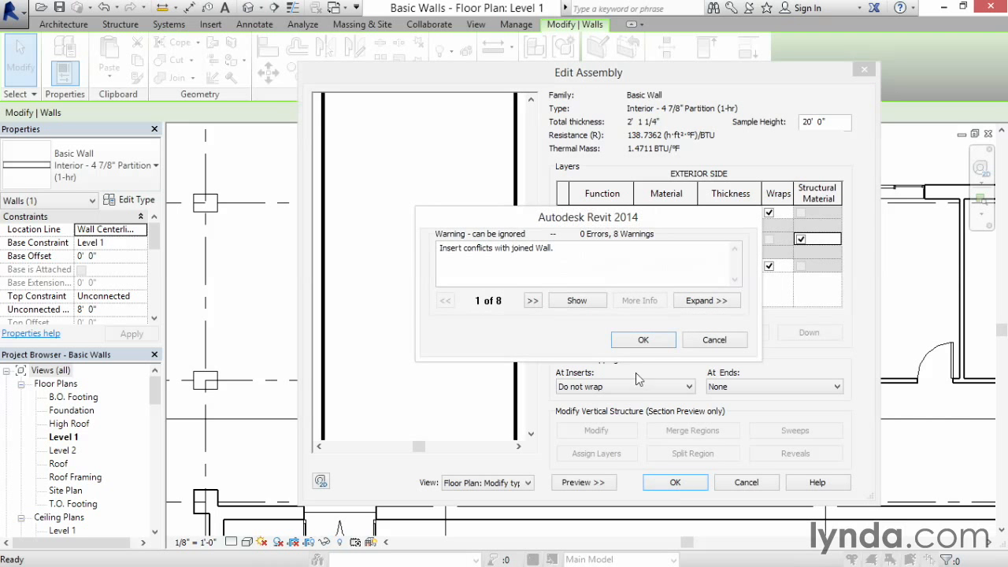
click(654, 342)
click(675, 481)
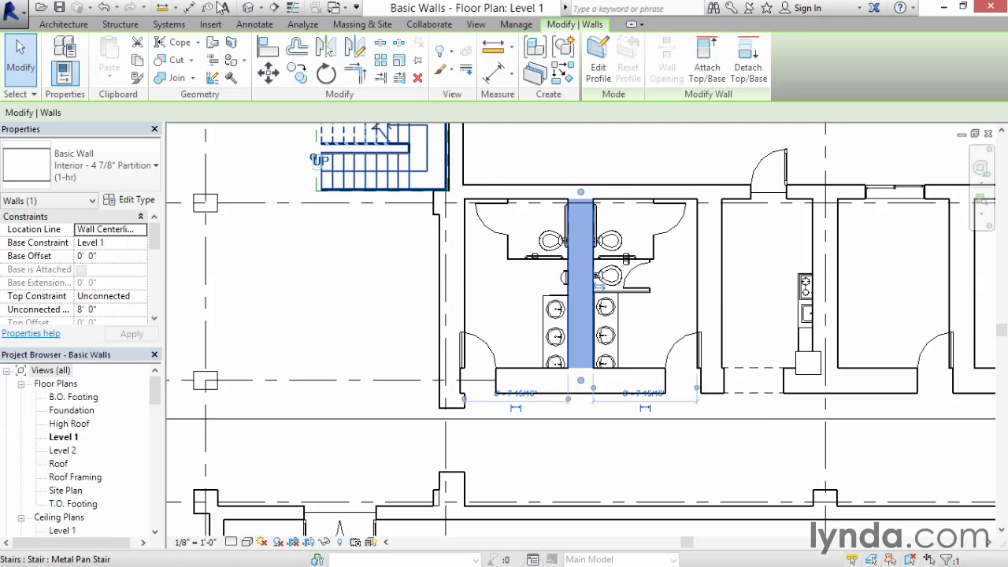
click(106, 9)
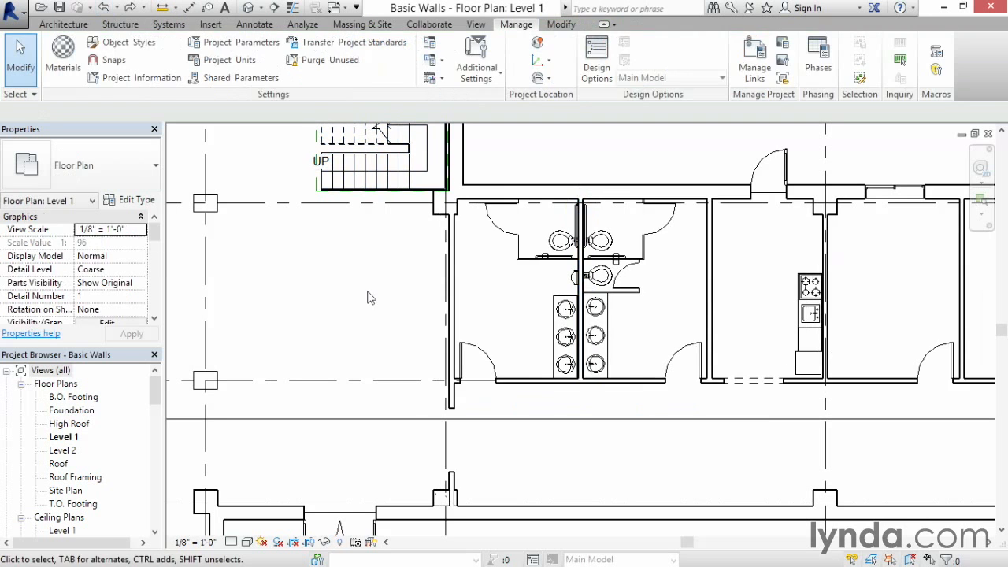
Step: Duplicate the restroom partition's wall type as a new type named RET_Plumbing Wall
click(581, 296)
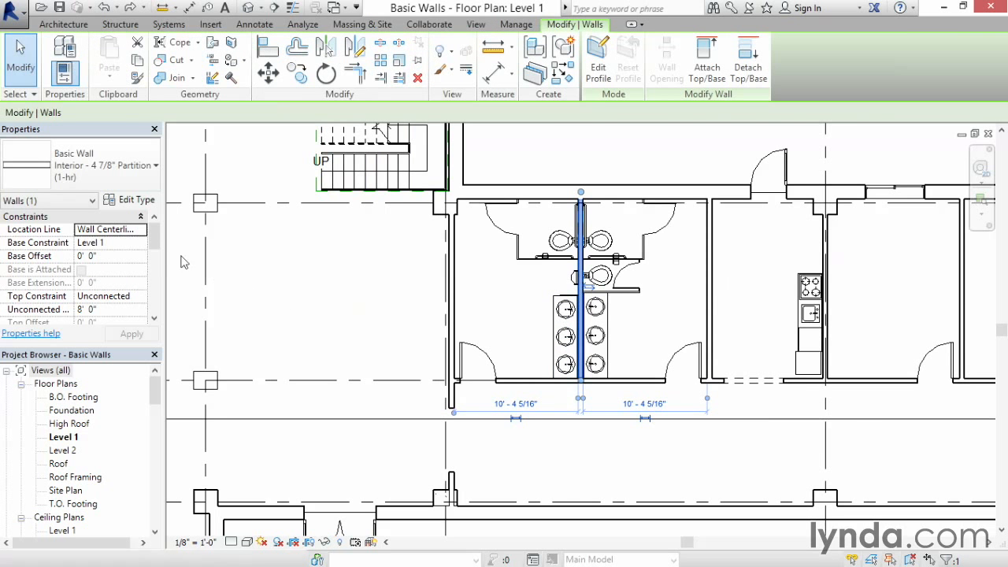
click(133, 201)
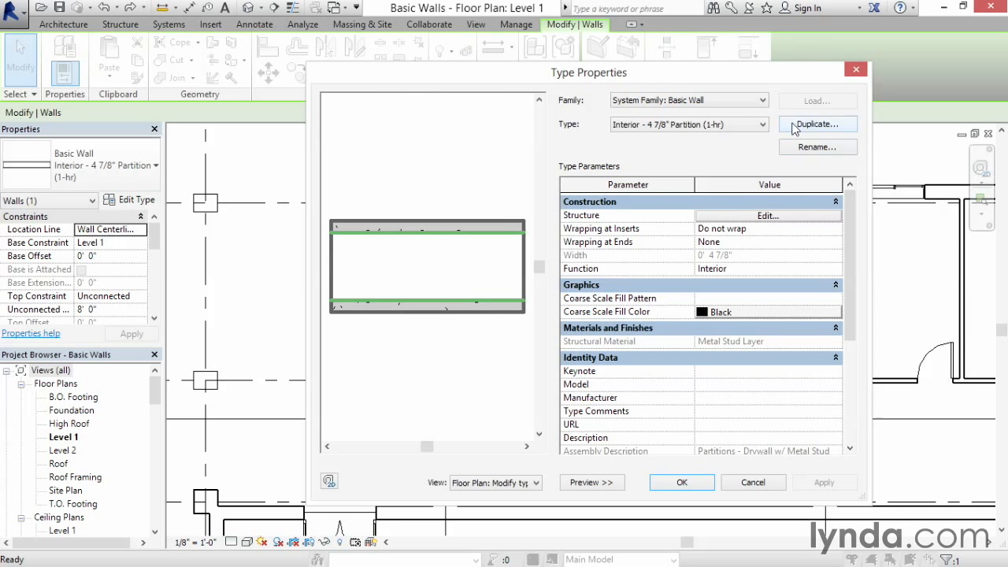
click(815, 125)
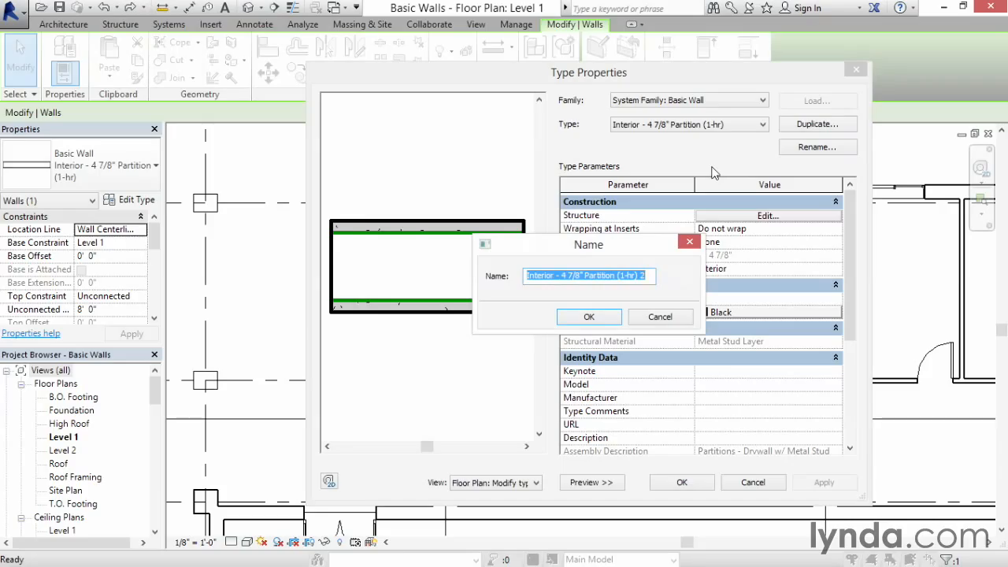
text(R)
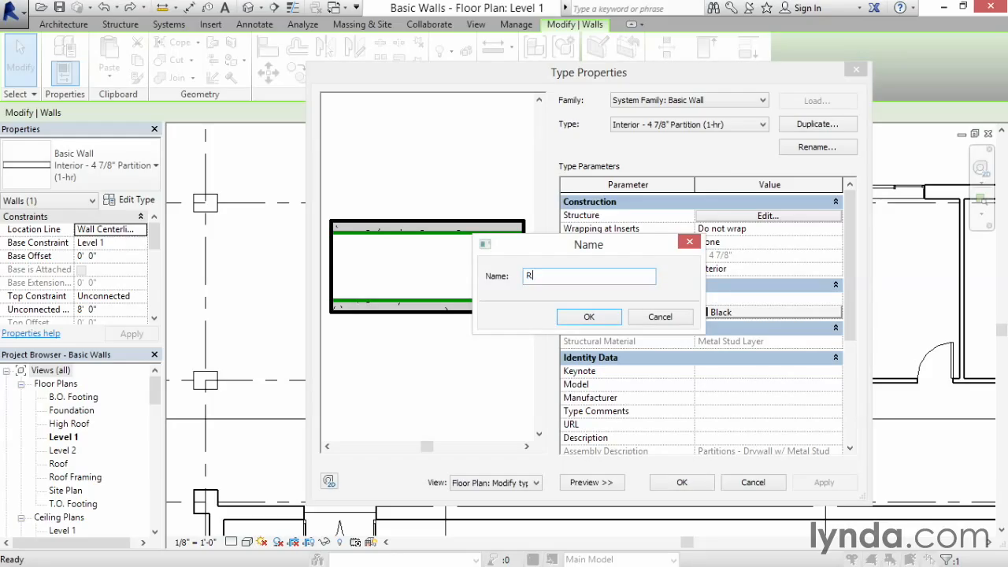
text(ET_)
text(Plumbing Wall)
click(594, 318)
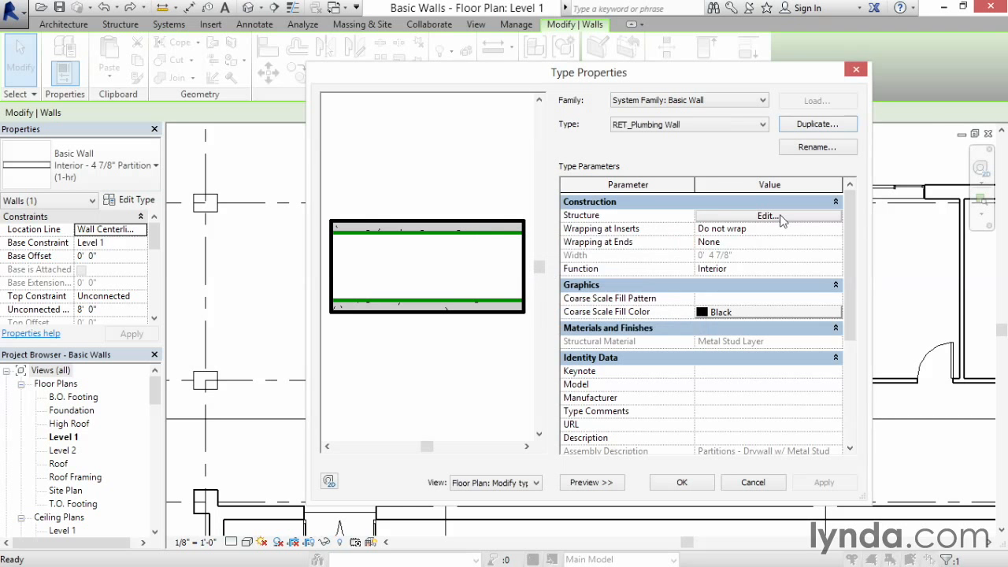
Step: Edit the new type's structure and insert a new layer above the metal stud layer
click(766, 217)
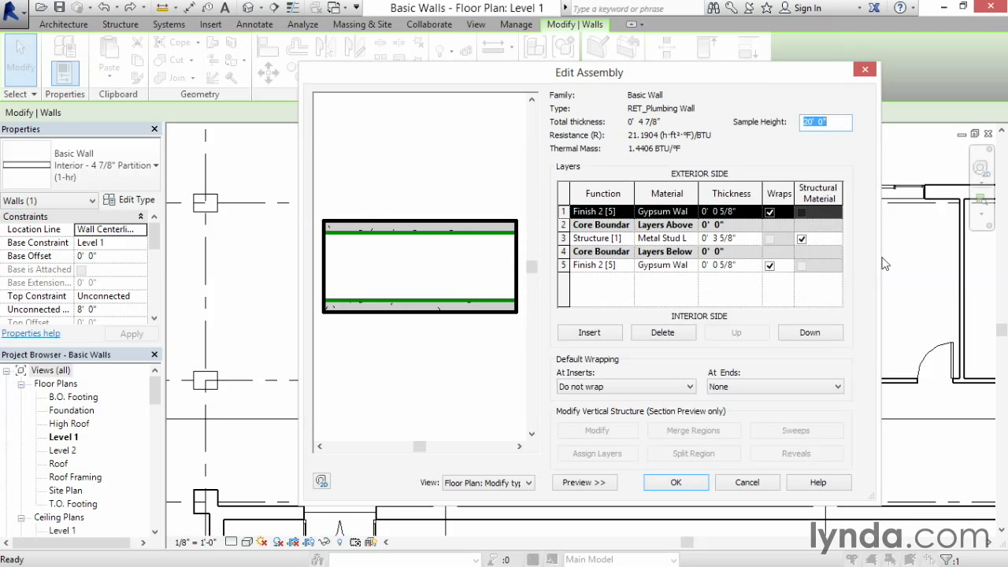
drag(875, 257, 1000, 253)
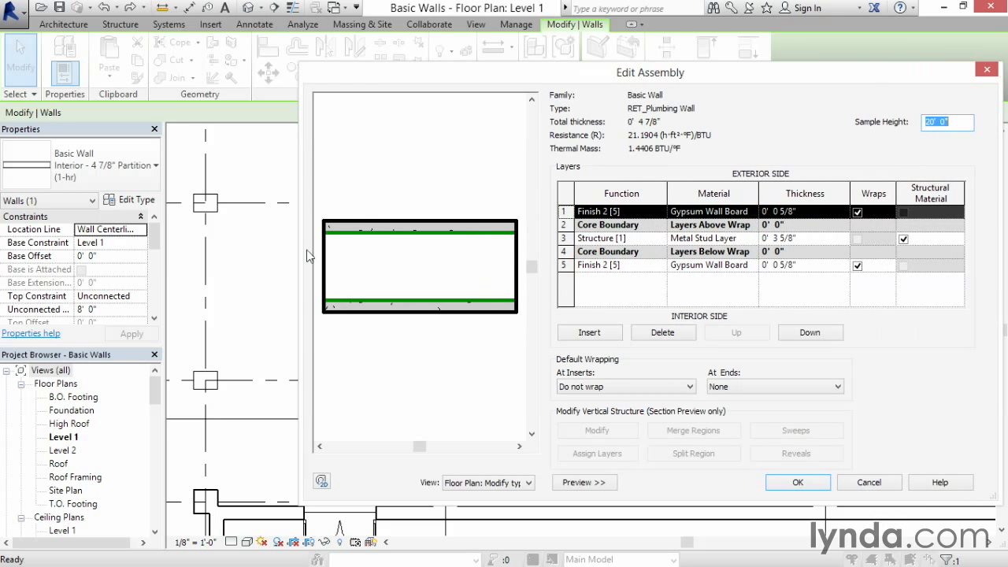
drag(300, 250, 233, 251)
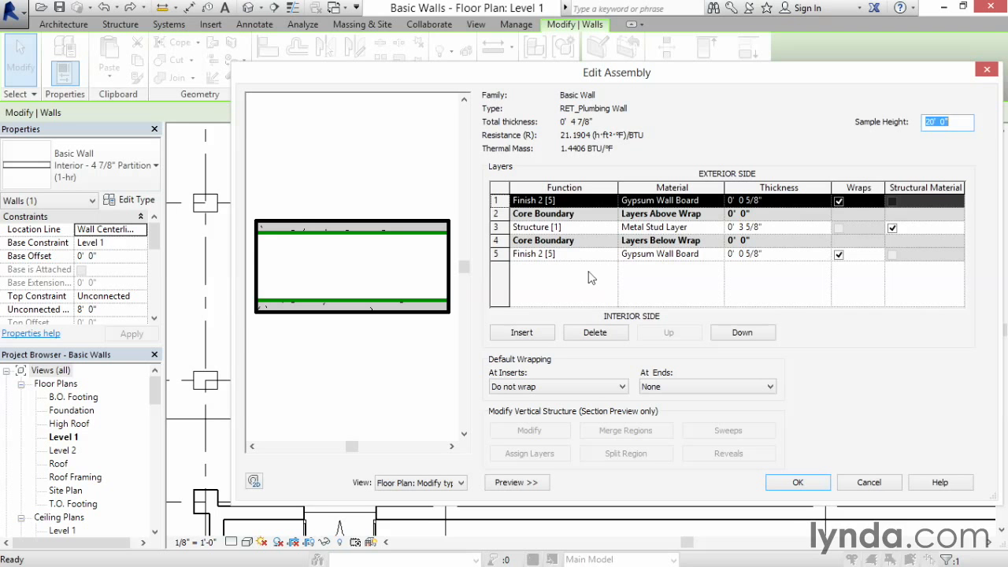
click(498, 226)
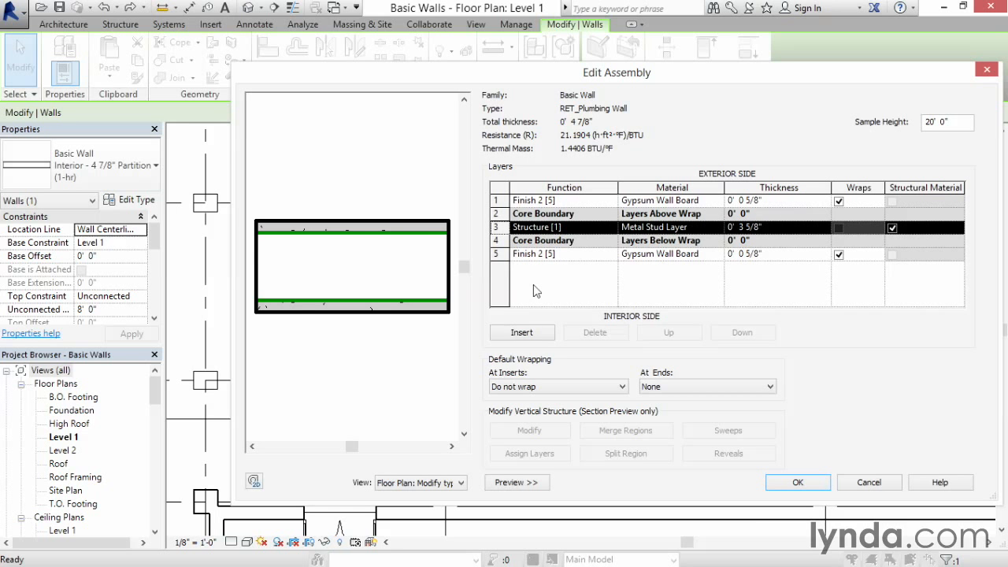
click(543, 334)
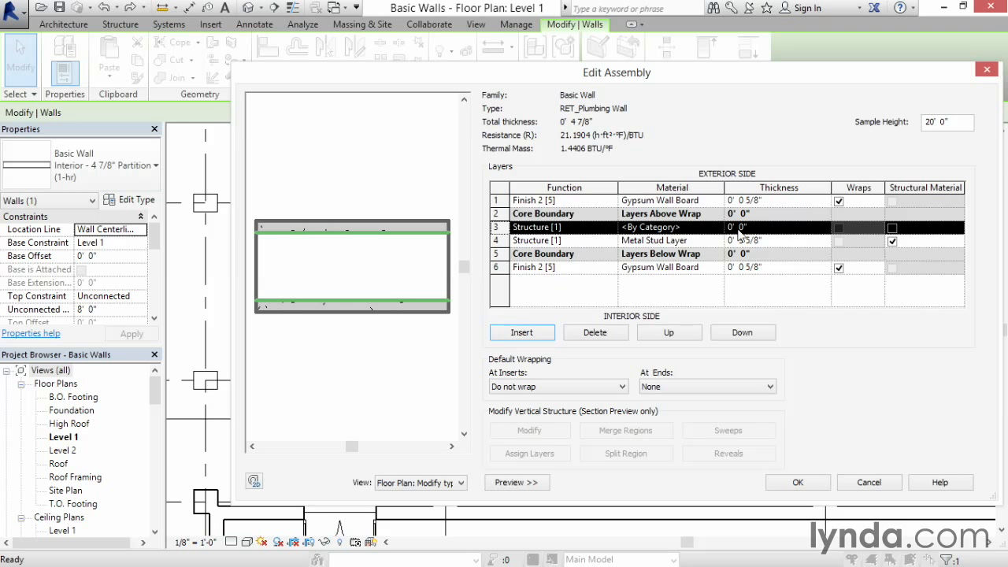
Step: Set the new layer's thickness to 0' 3 5/8"
click(764, 227)
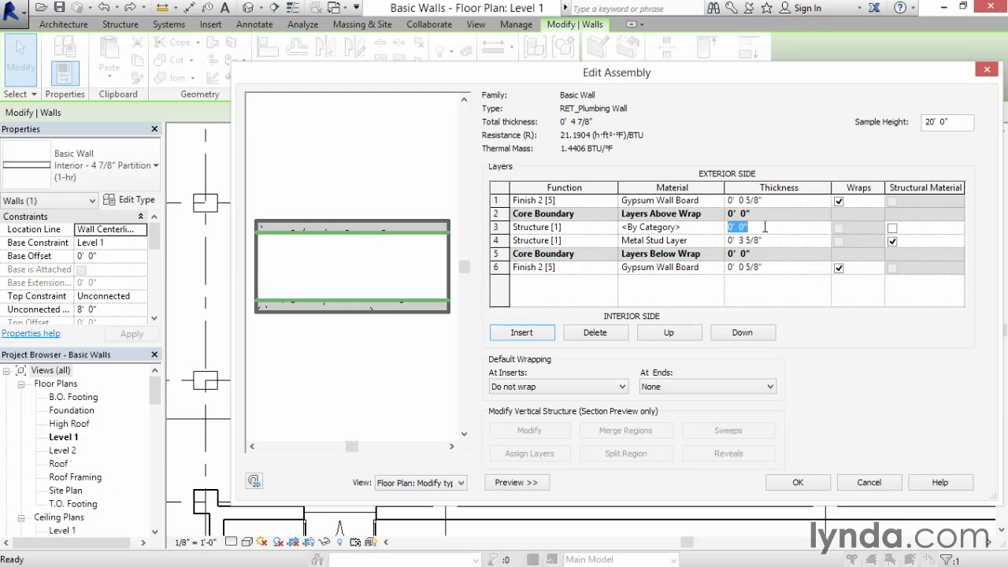
text(0 3 5/8)
key(Tab)
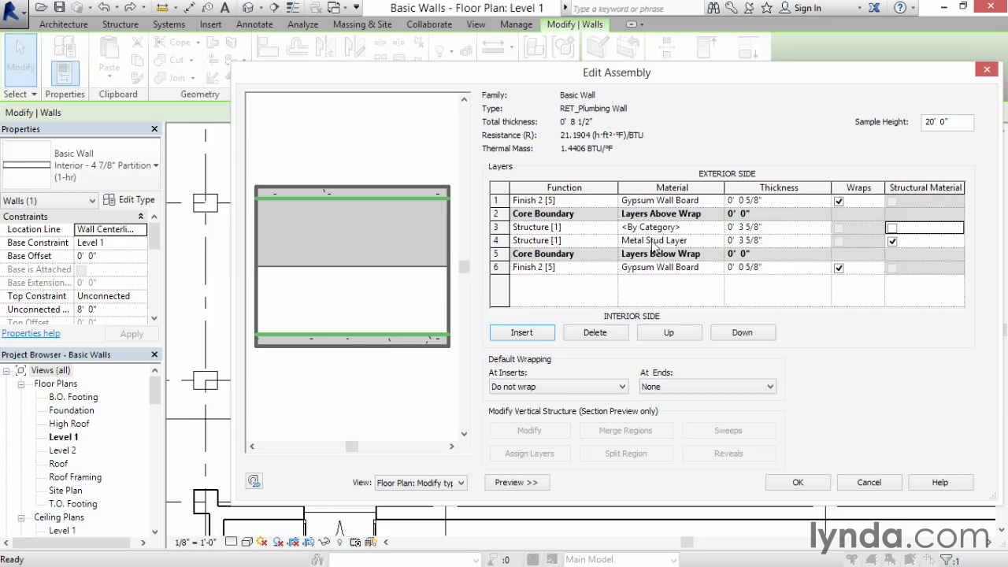
Step: Assign the Metal Stud Layer material to the new layer by searching the material browser for stud
click(690, 228)
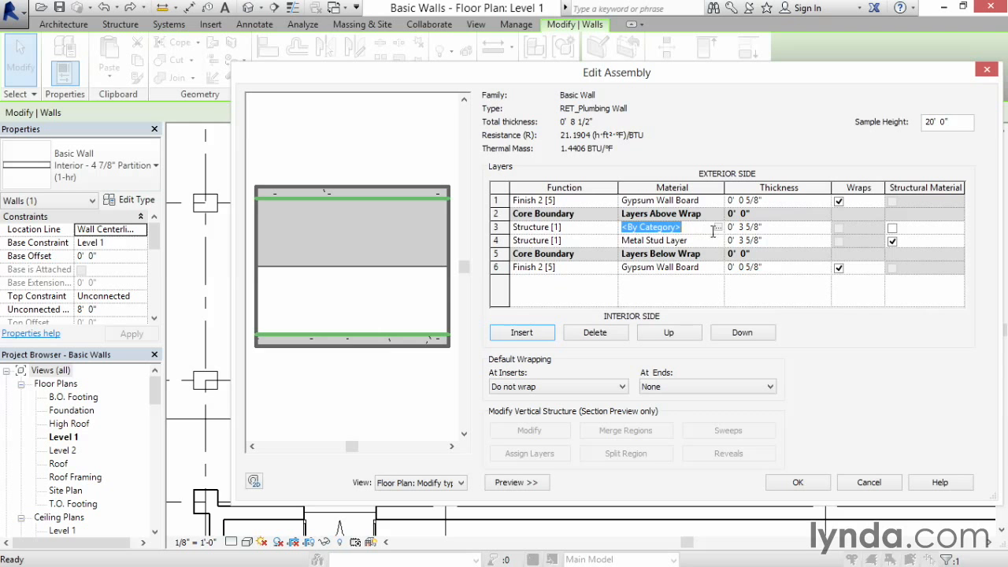
click(718, 227)
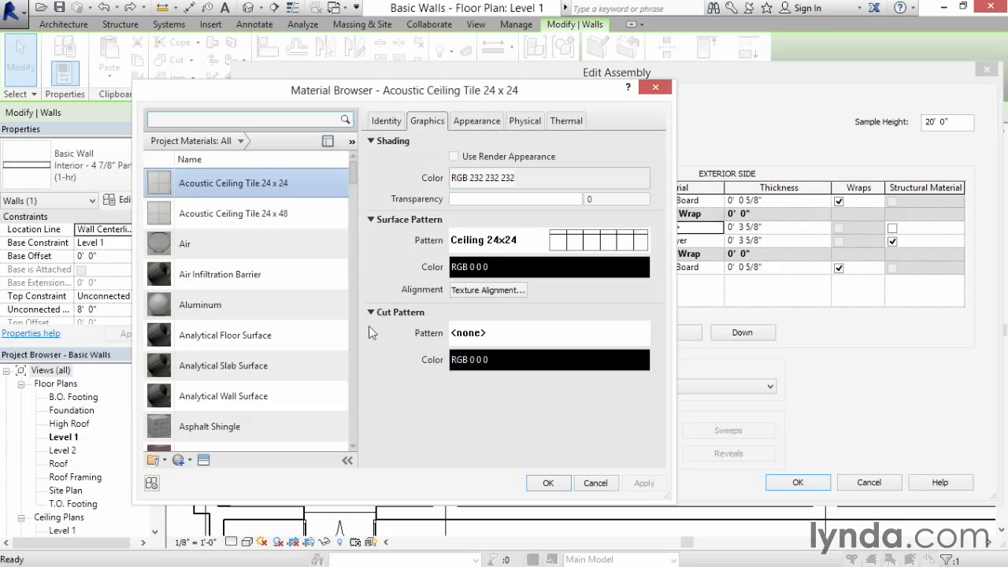
mouse_move(355, 180)
mouse_down()
mouse_move(355, 230)
mouse_move(355, 170)
mouse_up()
click(191, 120)
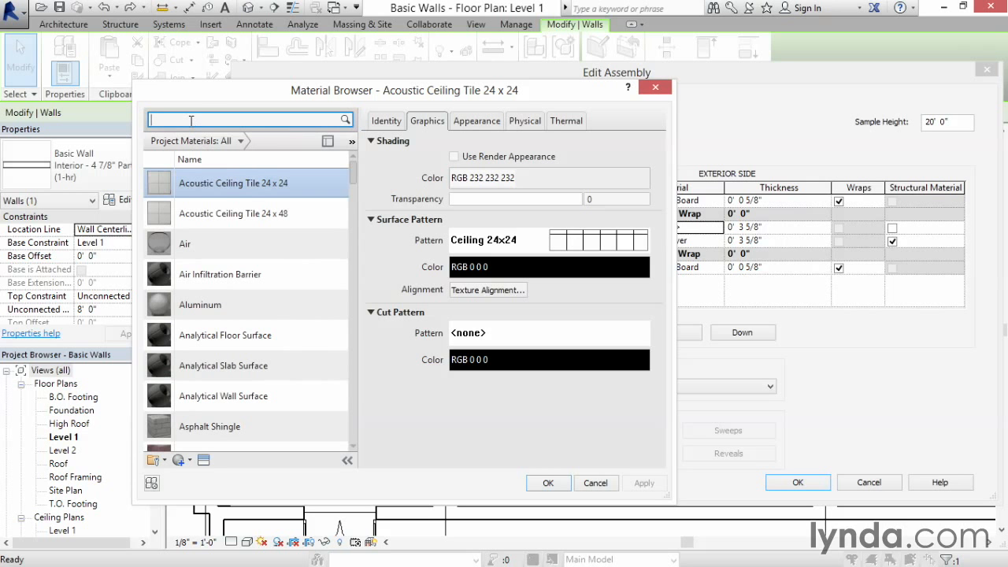
text(stud)
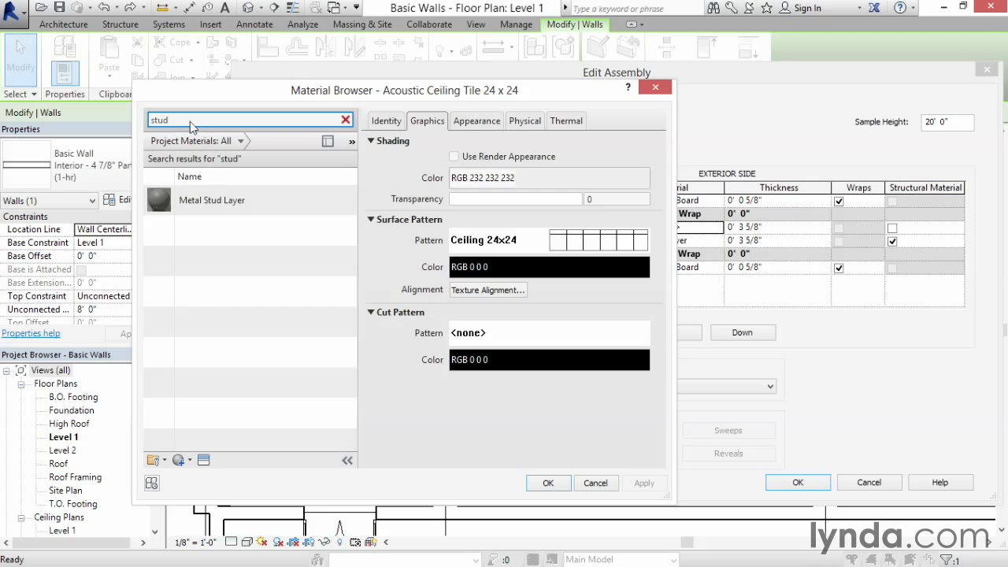
click(215, 199)
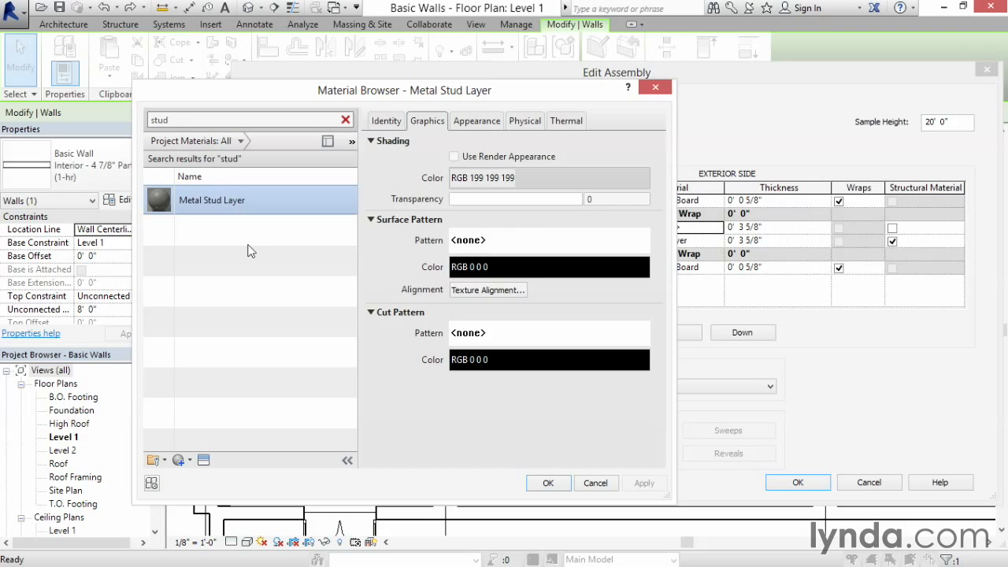
click(558, 484)
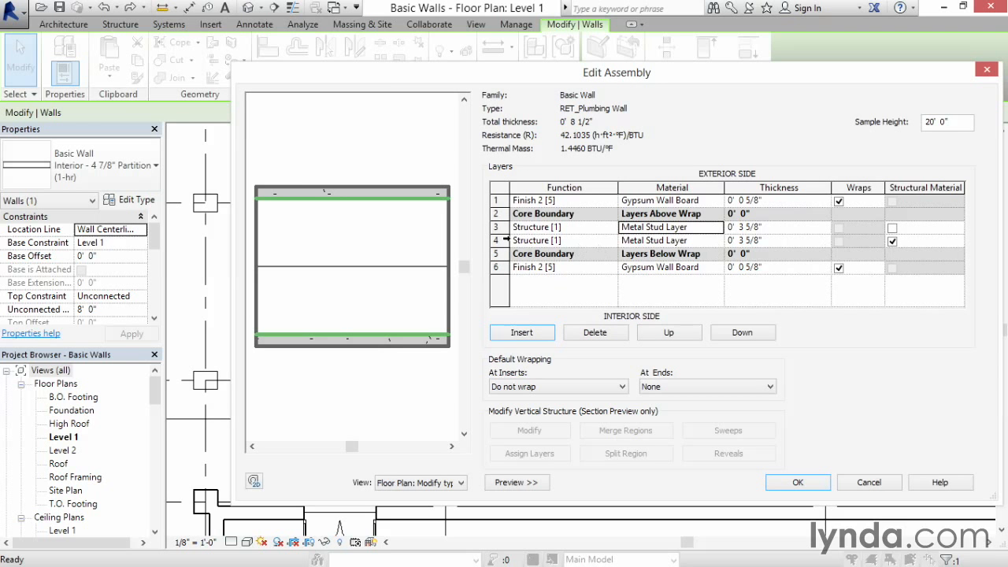
Step: Try switching the structural material setting between the two metal stud layers
click(504, 240)
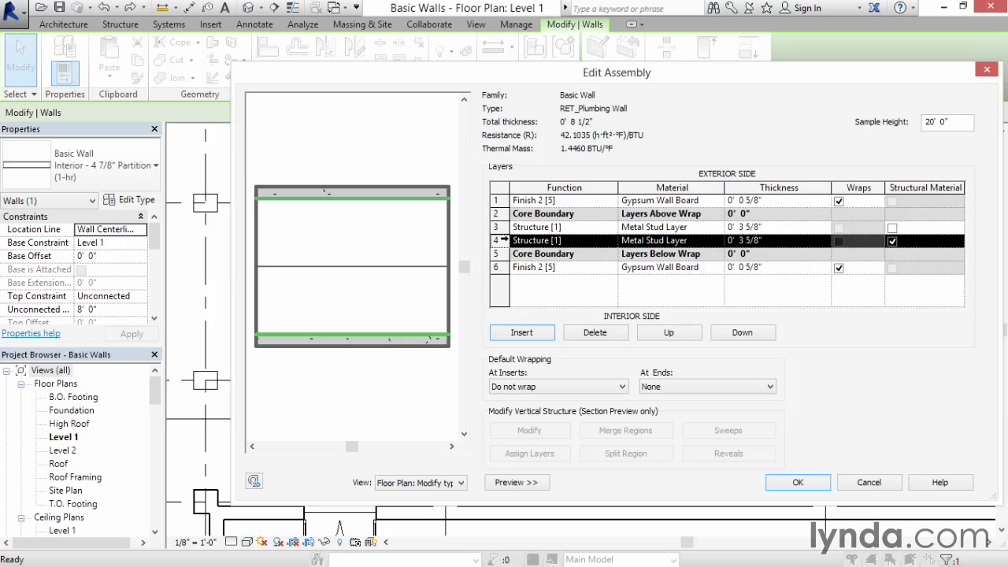
click(892, 229)
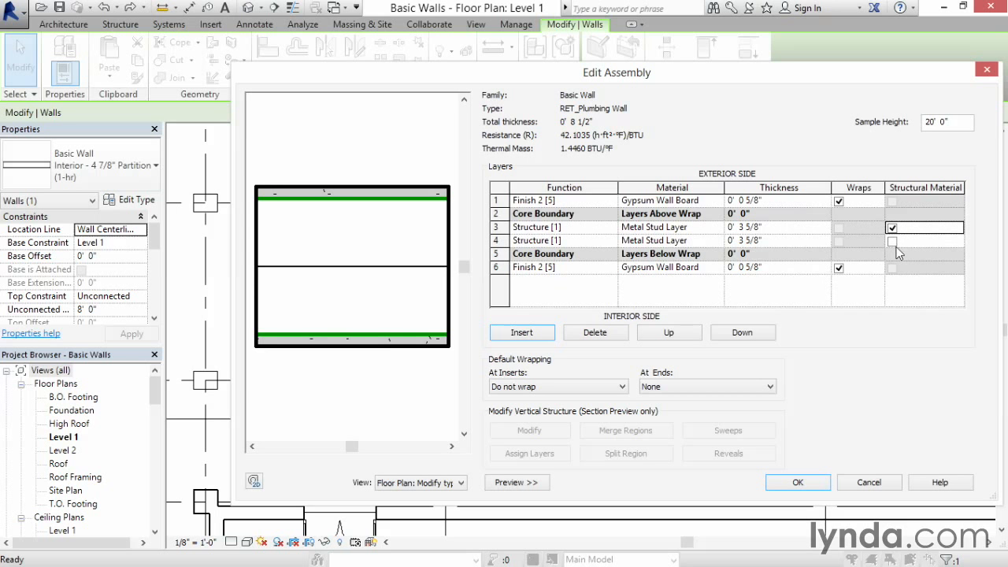
click(894, 245)
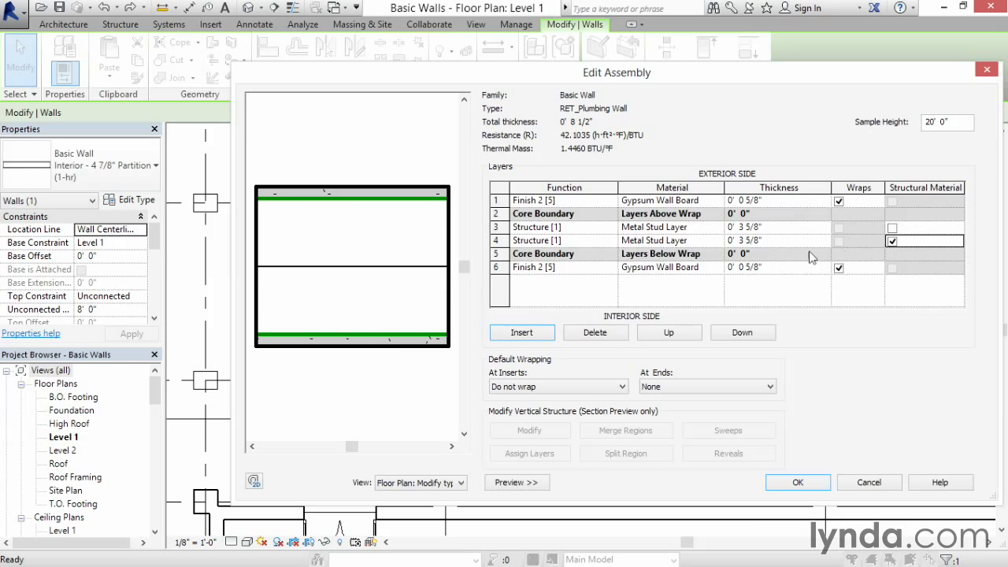
Step: Insert a new layer between the two metal stud layers and set its thickness to 0' 5 1/2"
click(495, 240)
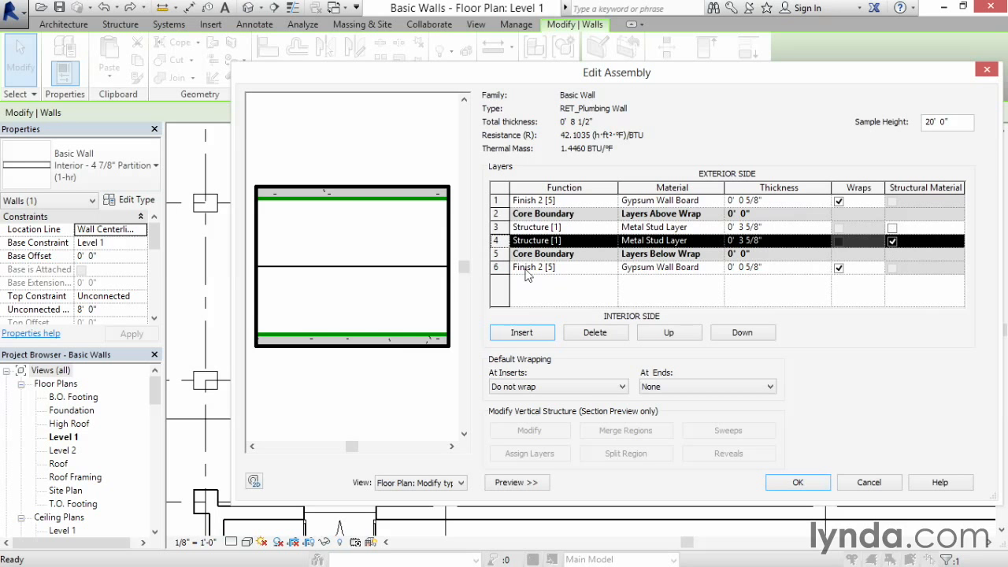
click(551, 334)
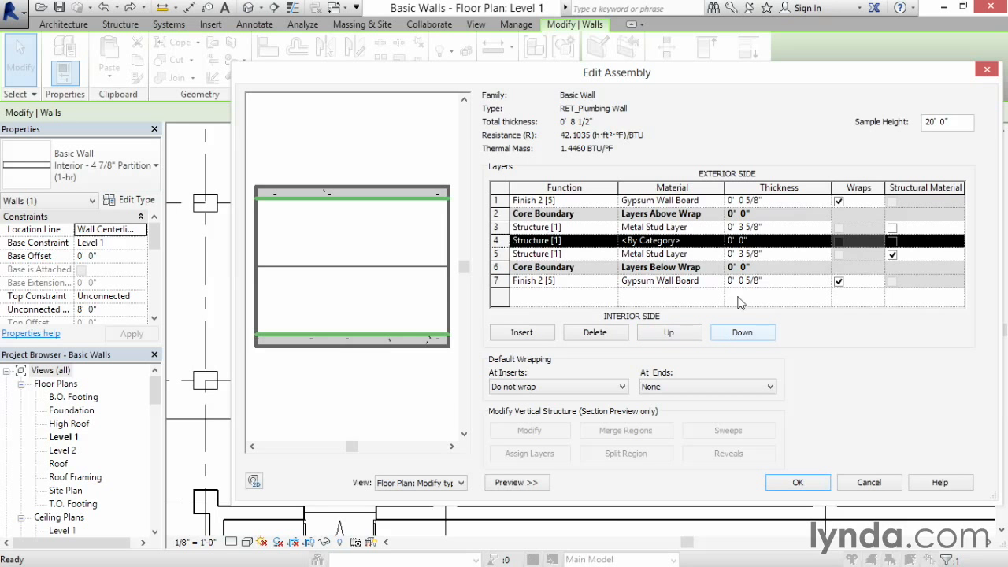
click(768, 239)
text(5.5)
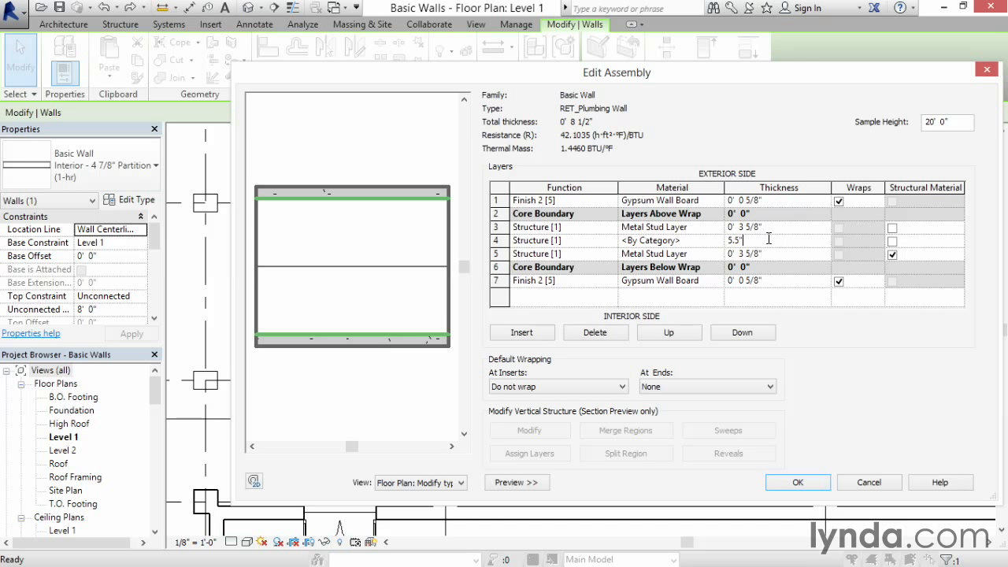
key(Tab)
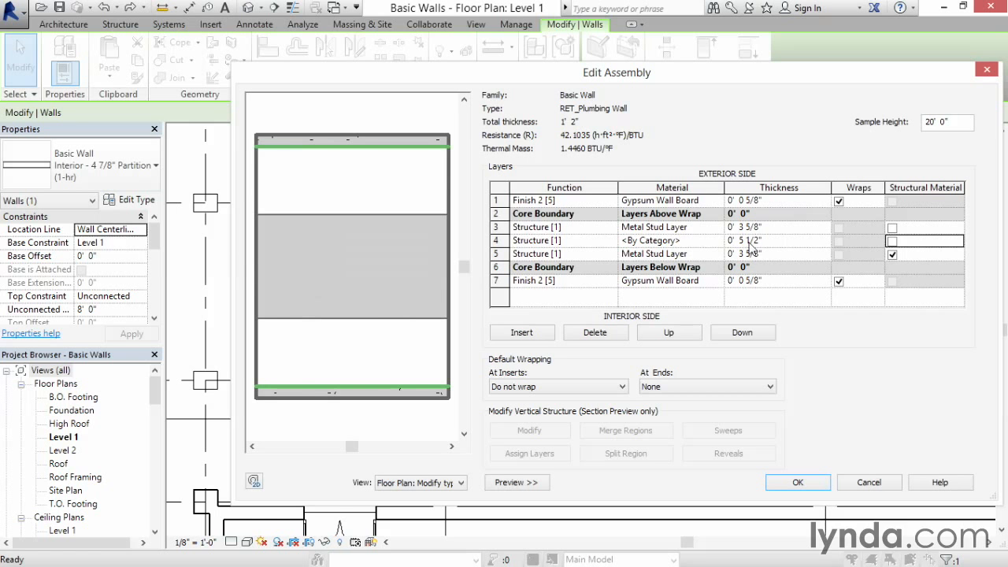
Step: Assign the Air material to the new middle layer by searching the material browser for air
click(700, 243)
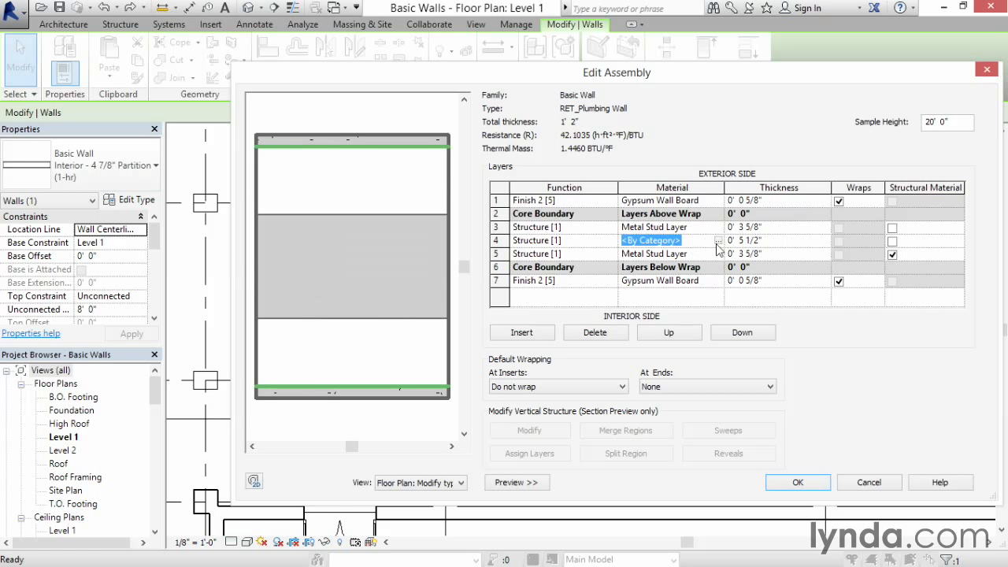
click(716, 241)
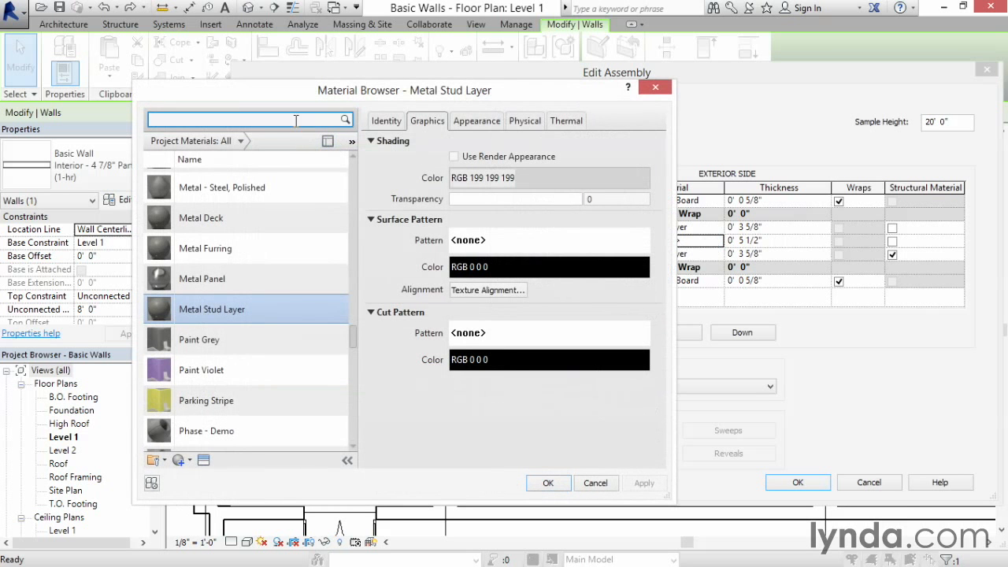
text(air)
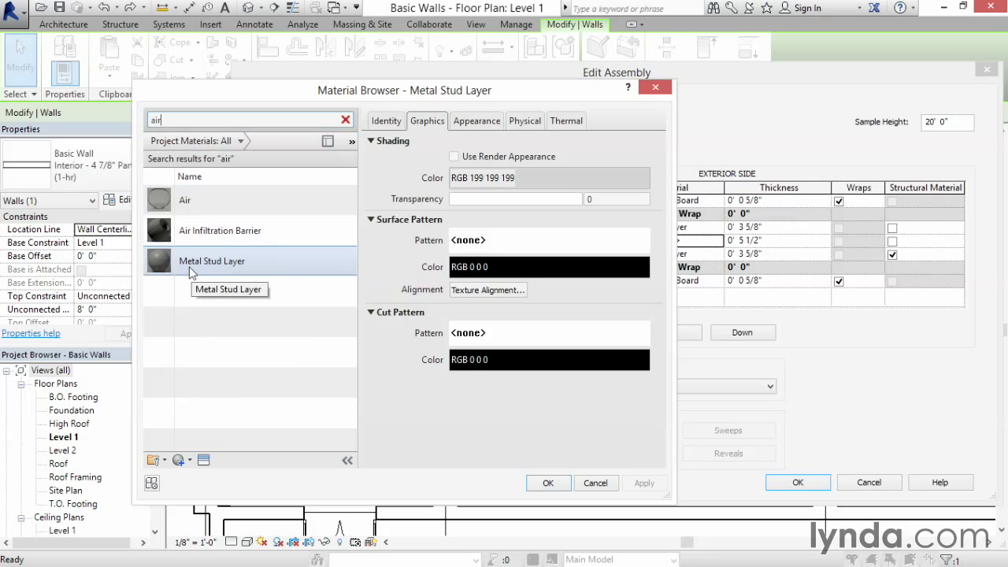
click(197, 209)
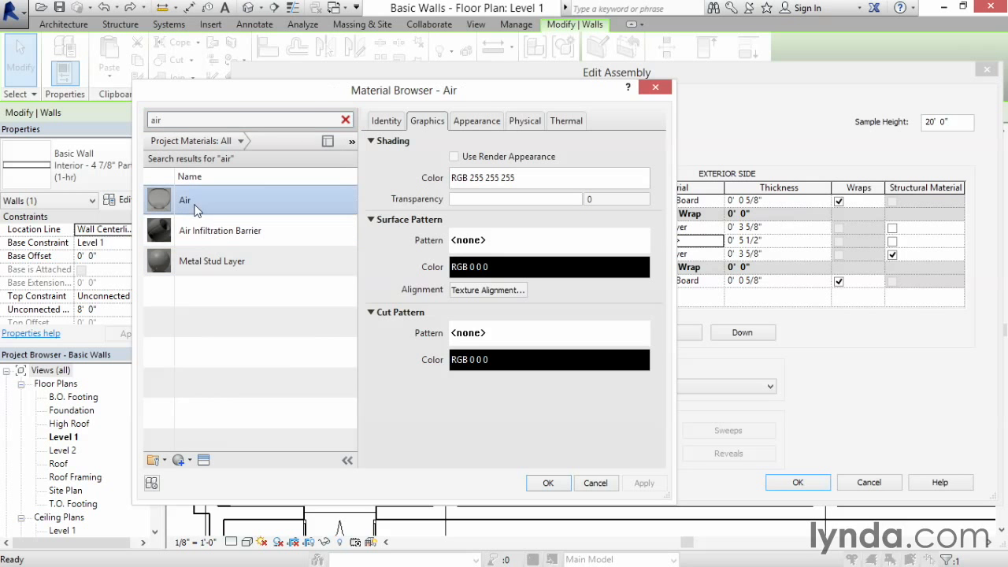
click(548, 483)
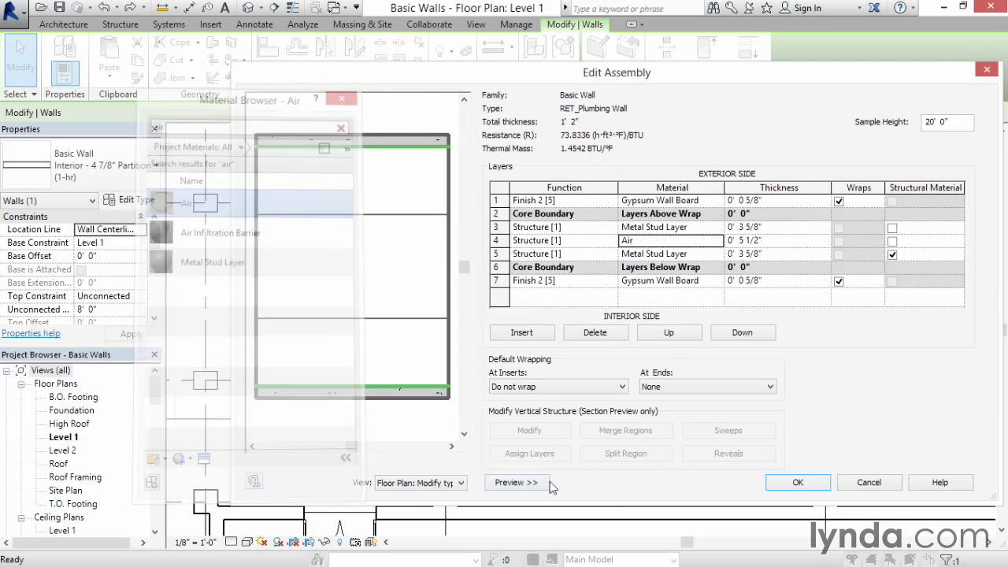
Step: Set the middle layer's function to Thermal/Air Layer [3] and apply the structure changes to the wall type
click(578, 241)
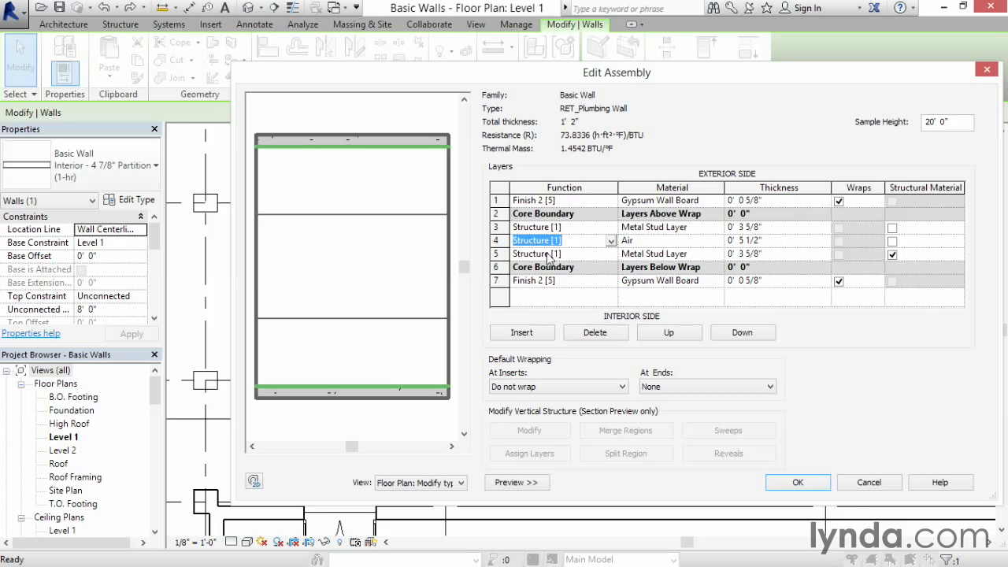
click(612, 241)
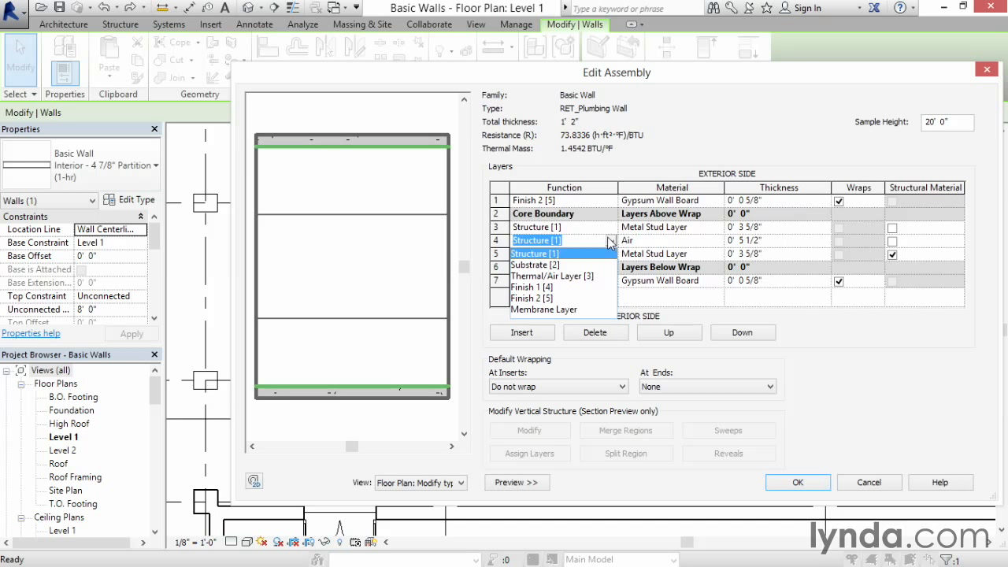
click(565, 277)
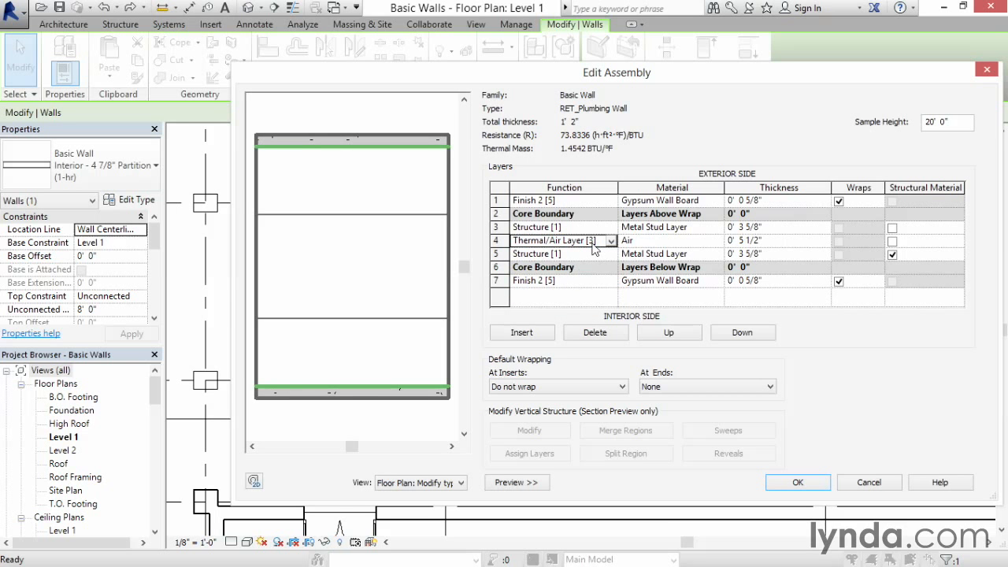
click(792, 488)
click(712, 482)
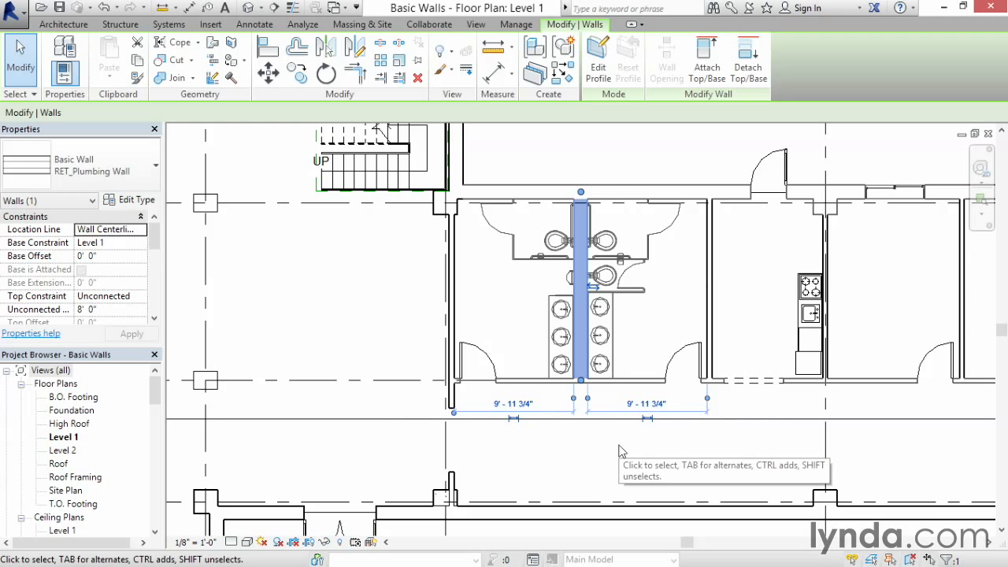
Step: Set the floor plan view's detail level to Medium to display the plumbing wall's layers
click(980, 200)
drag(545, 176, 644, 252)
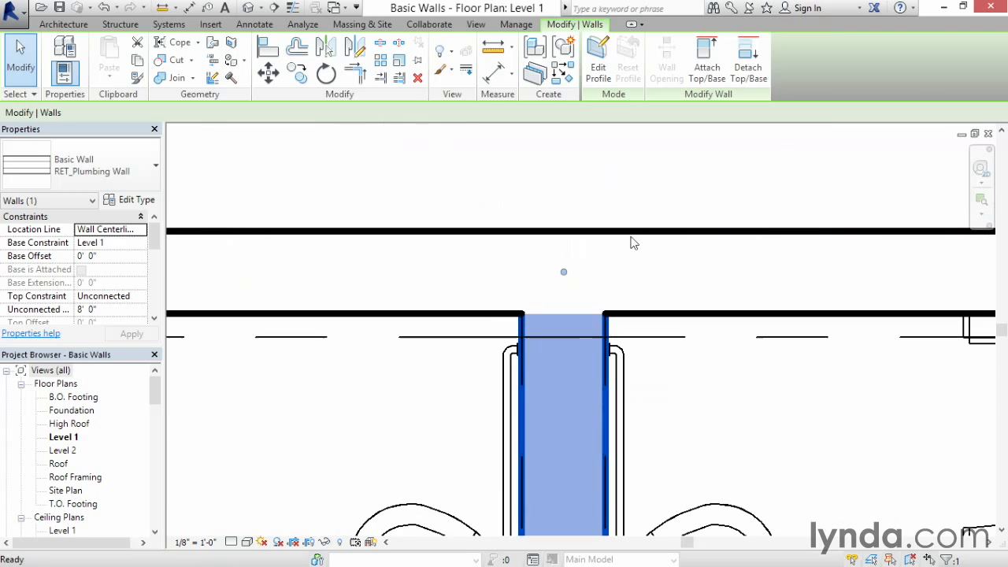
click(230, 542)
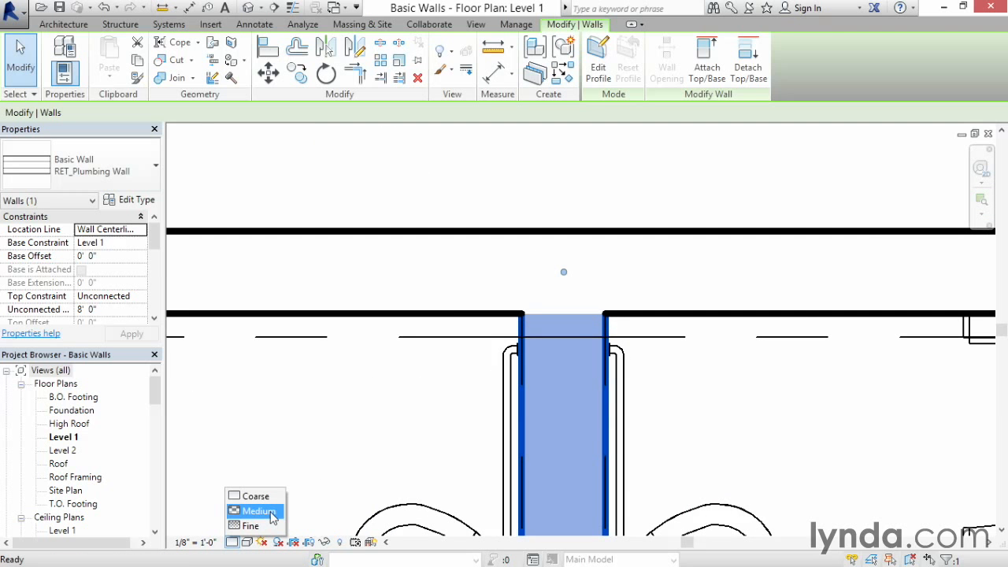
click(258, 511)
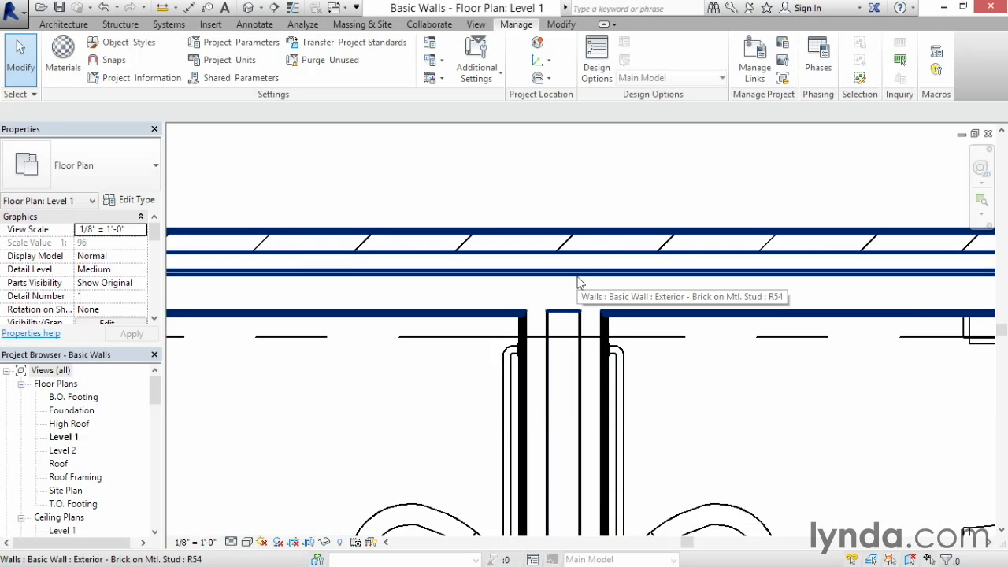
Step: Reopen the plumbing wall type's structure and inspect the Metal Stud Layer material's thermal properties, then close without changes
click(581, 418)
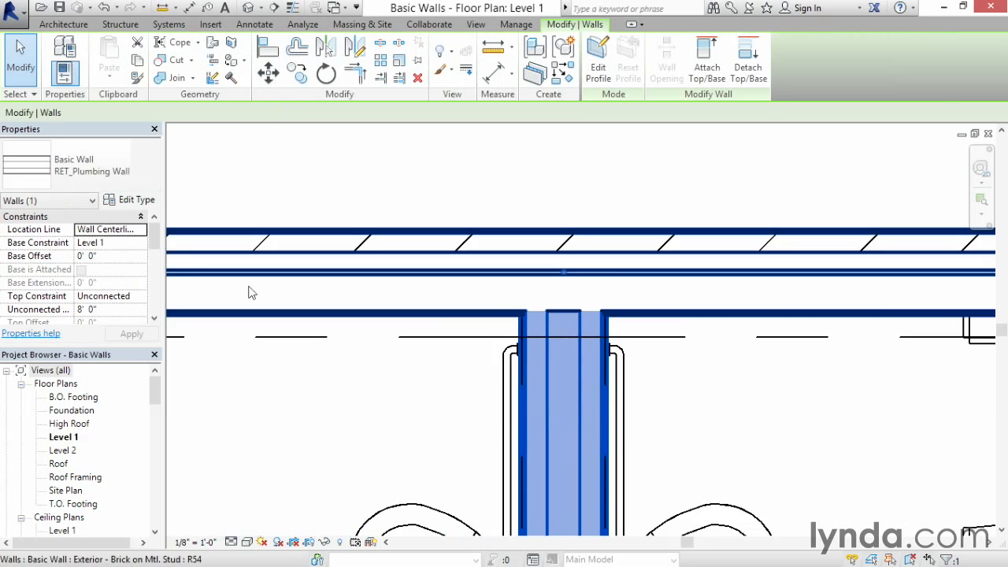
click(131, 200)
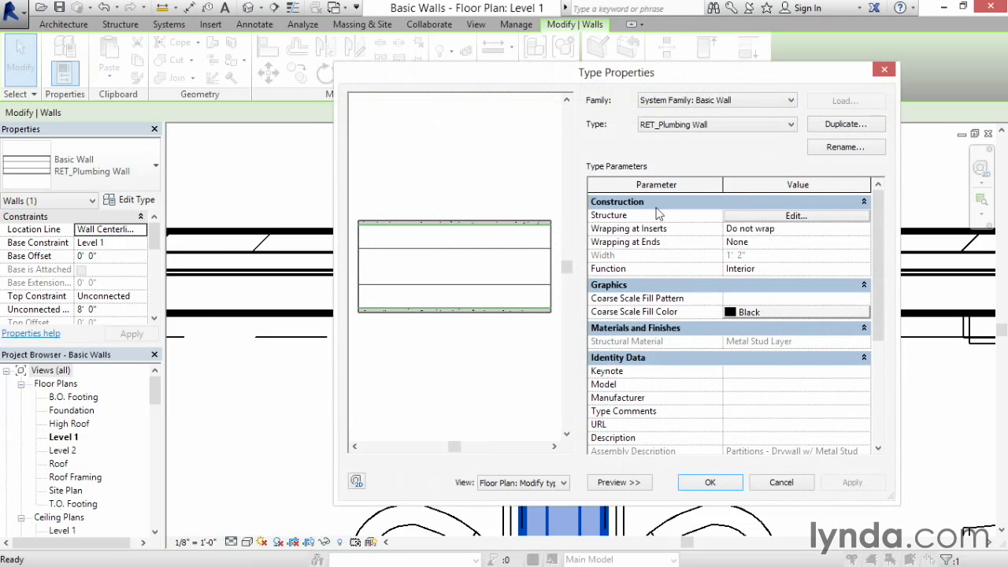
click(743, 217)
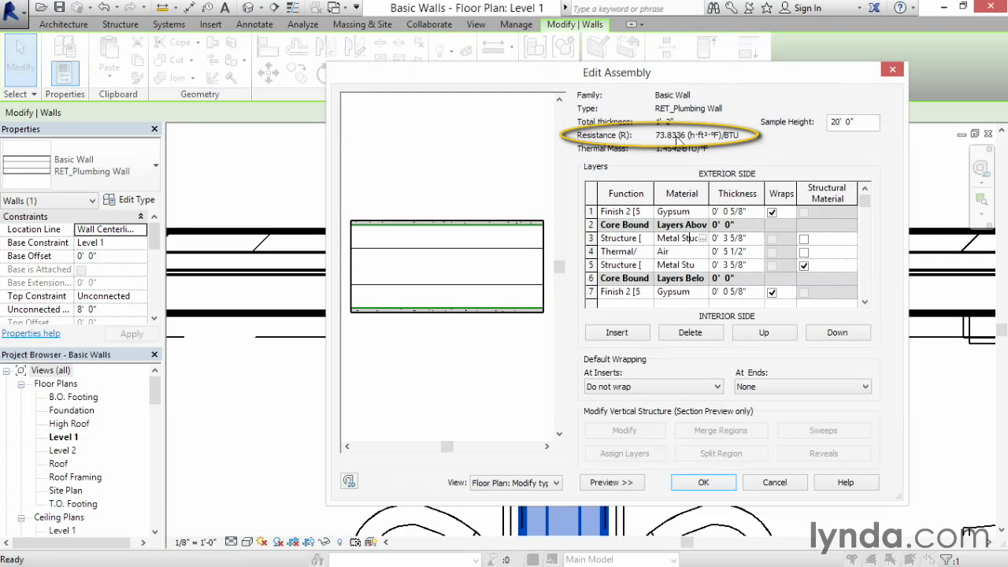
click(696, 238)
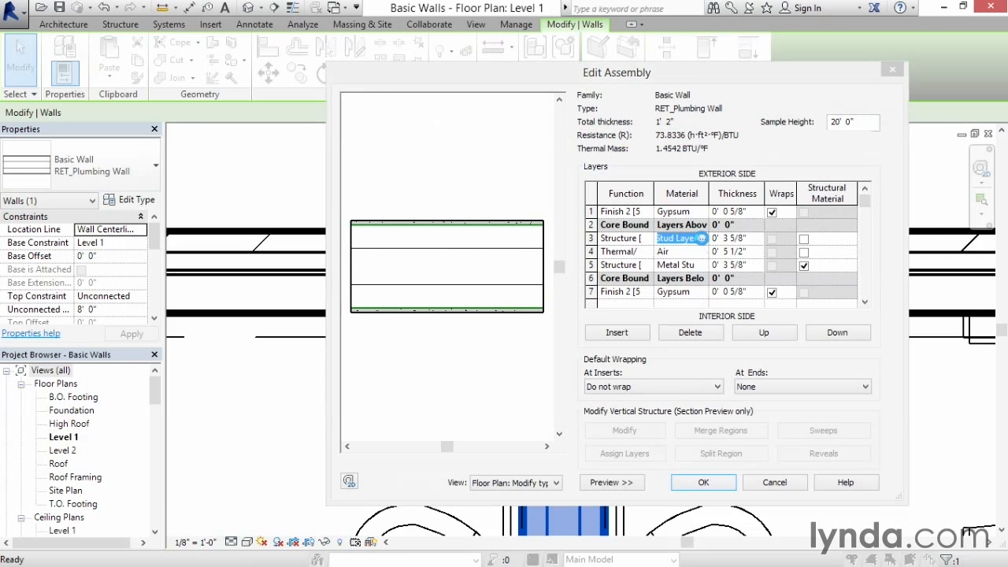
click(701, 238)
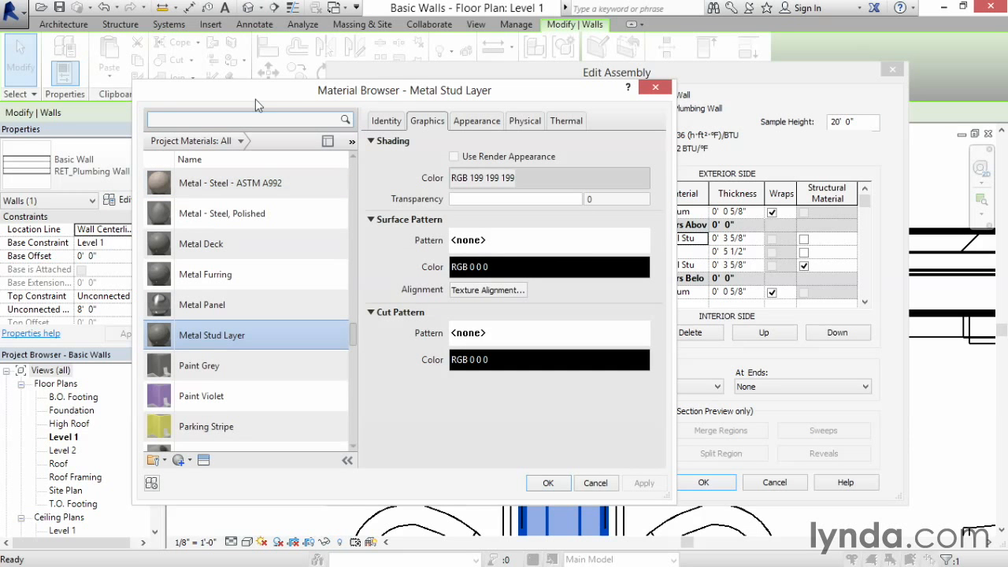
click(562, 122)
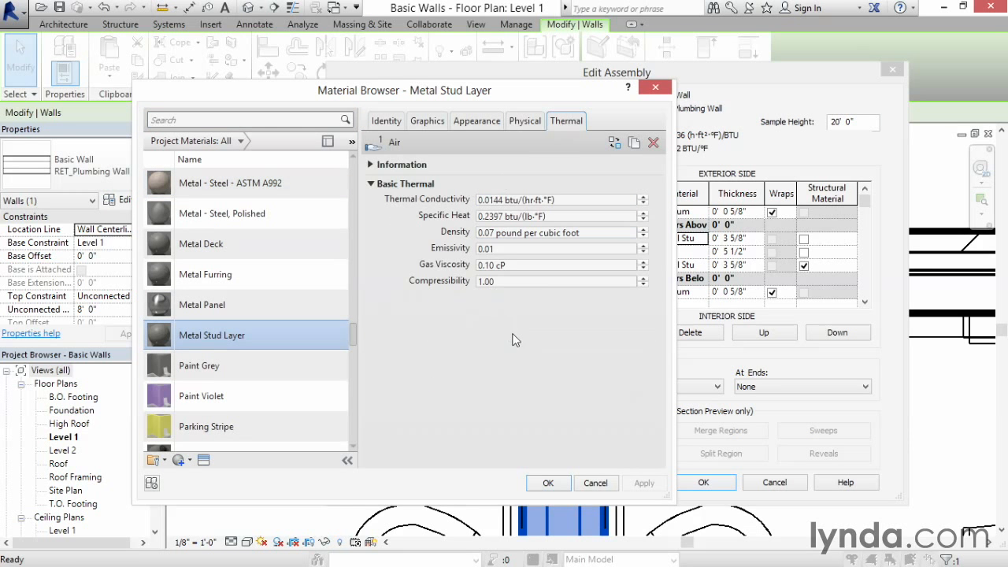
click(596, 482)
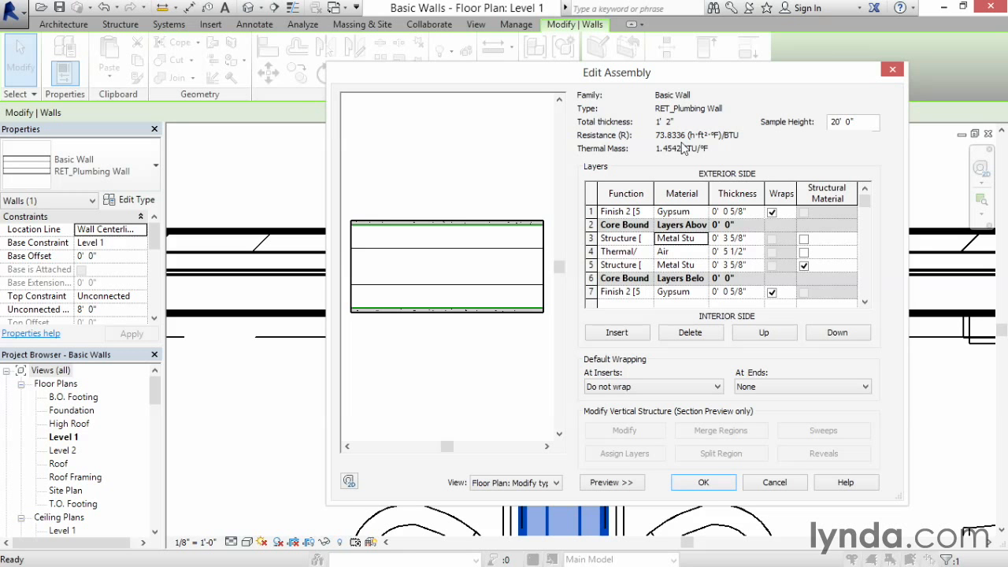
click(703, 482)
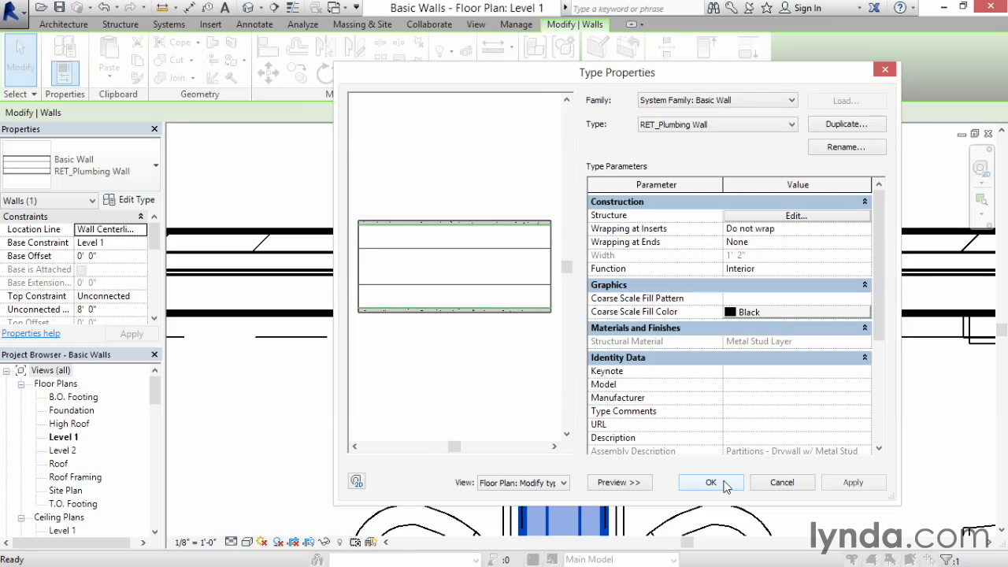
click(710, 482)
click(717, 457)
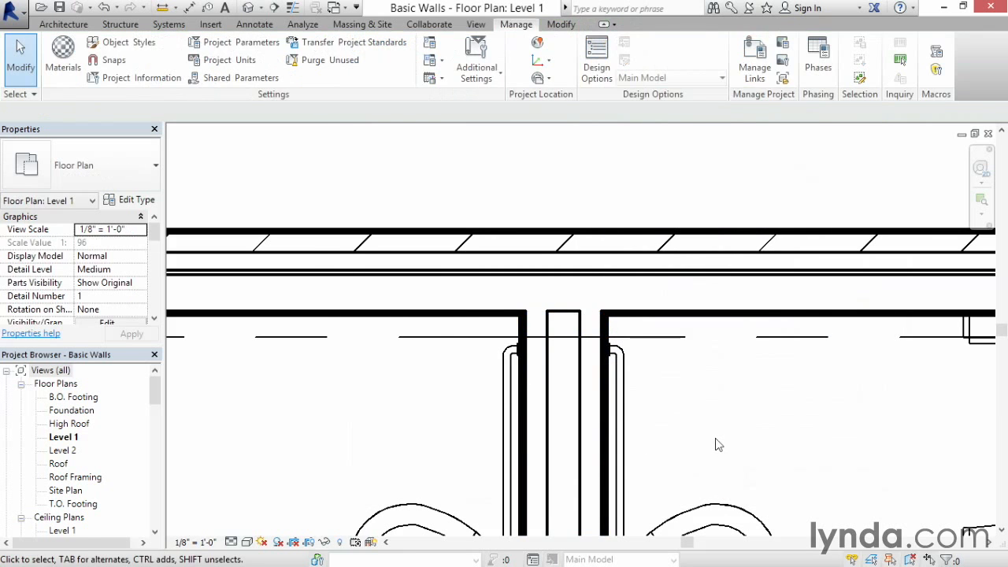